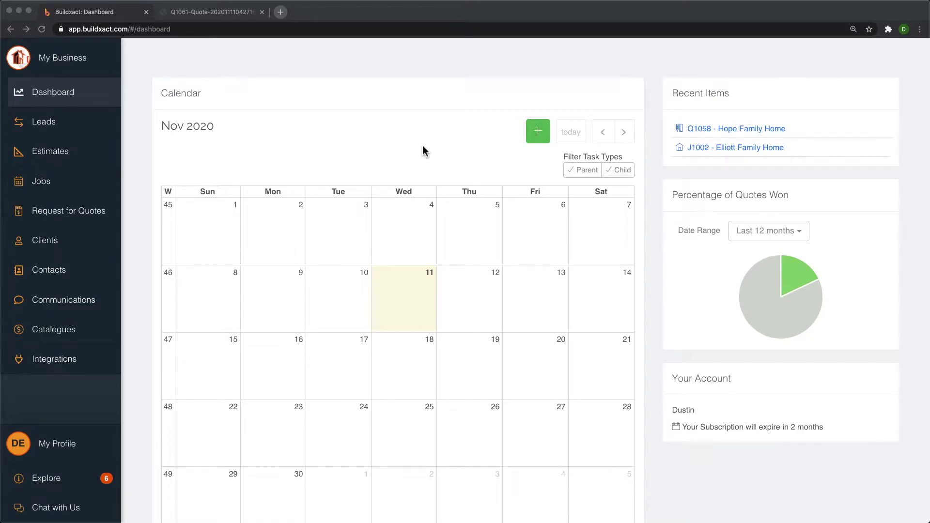
Step: Open the Tax Rates page of the business setup and start editing the tax profile
left_click(62, 62)
left_click(59, 62)
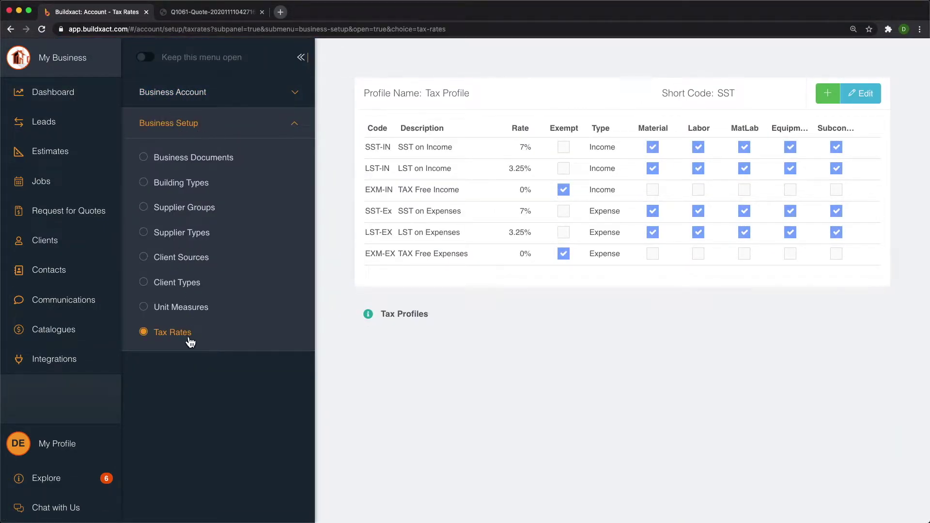
left_click(87, 73)
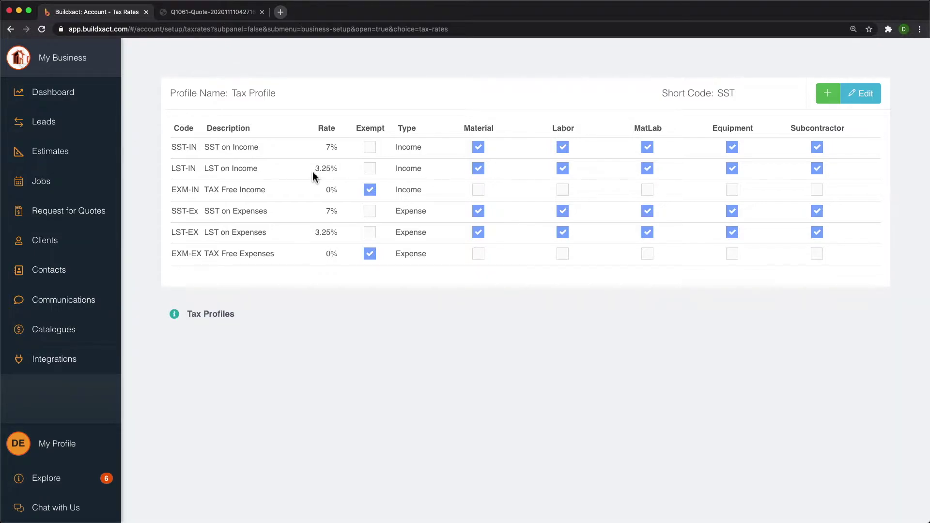
left_click(861, 96)
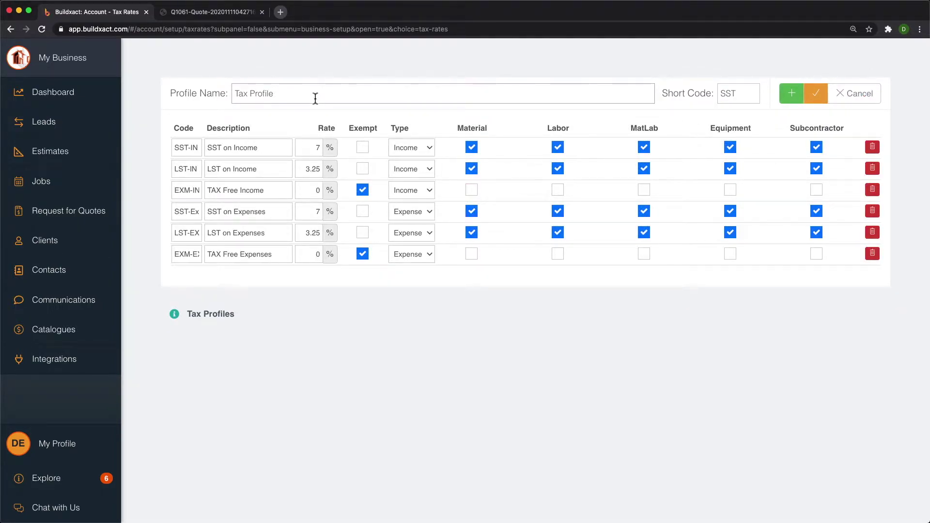
Step: Examine the tax profile's name, short code and its code, description, rate, exempt and type columns, including the income/expense choices
left_click_drag(292, 97, 217, 97)
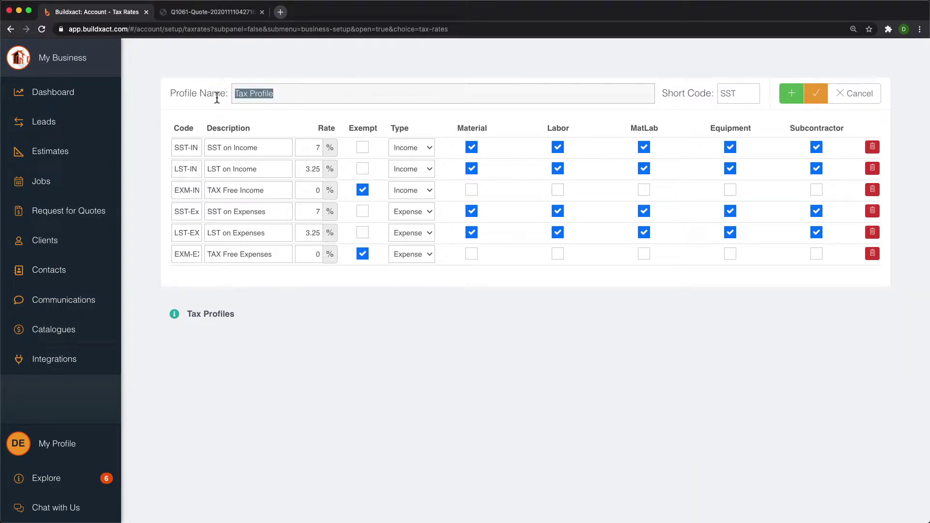
double_click(744, 92)
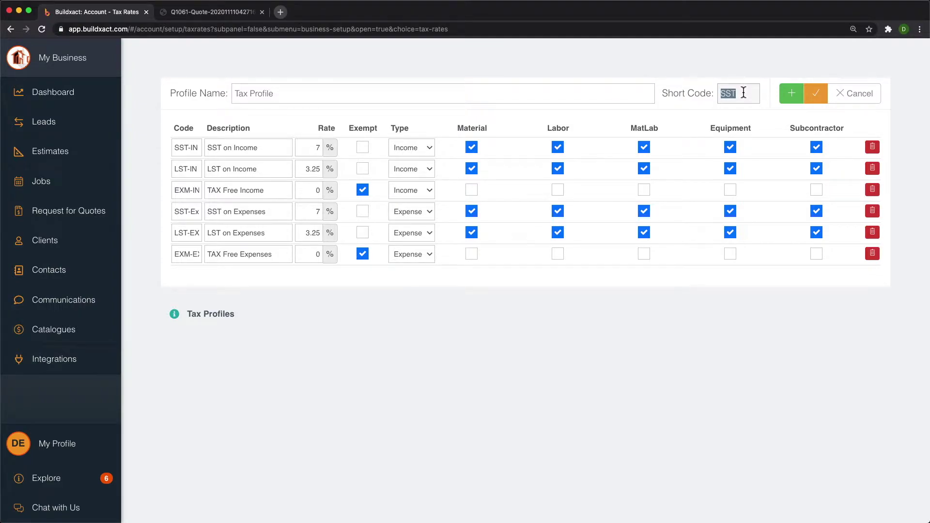
left_click(178, 129)
left_click_drag(177, 131, 197, 129)
left_click_drag(207, 129, 268, 133)
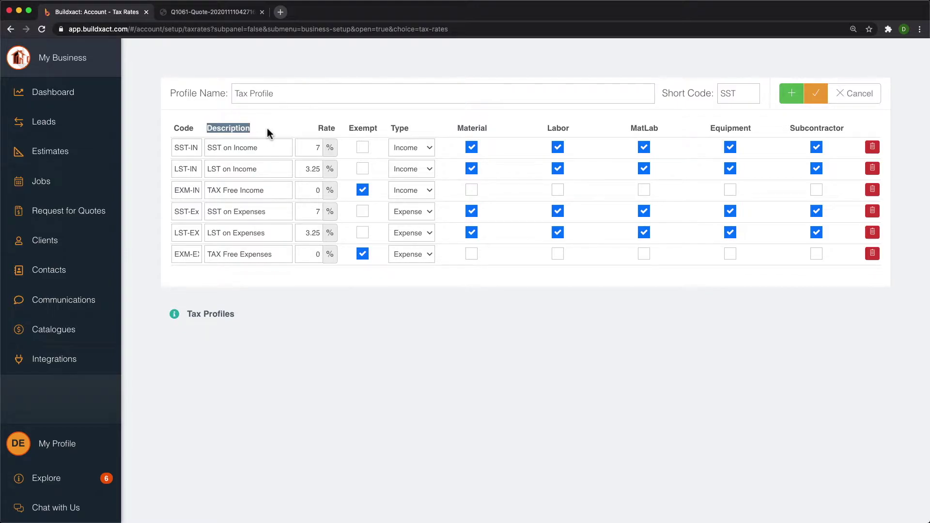
double_click(318, 147)
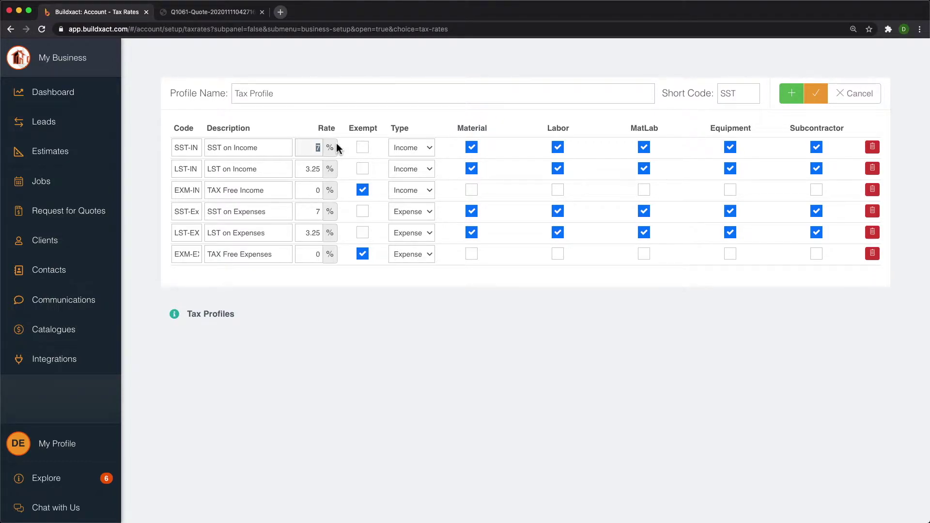
left_click_drag(348, 129, 383, 131)
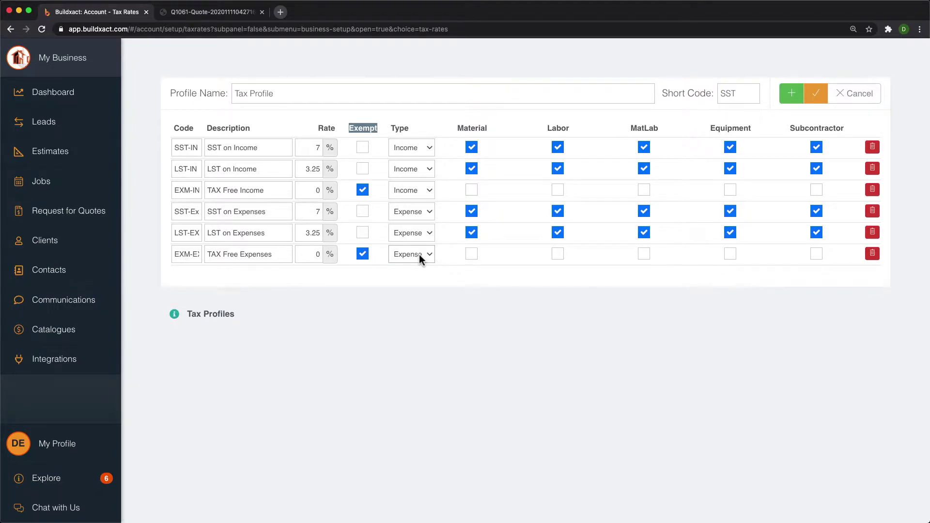
double_click(400, 128)
left_click(414, 141)
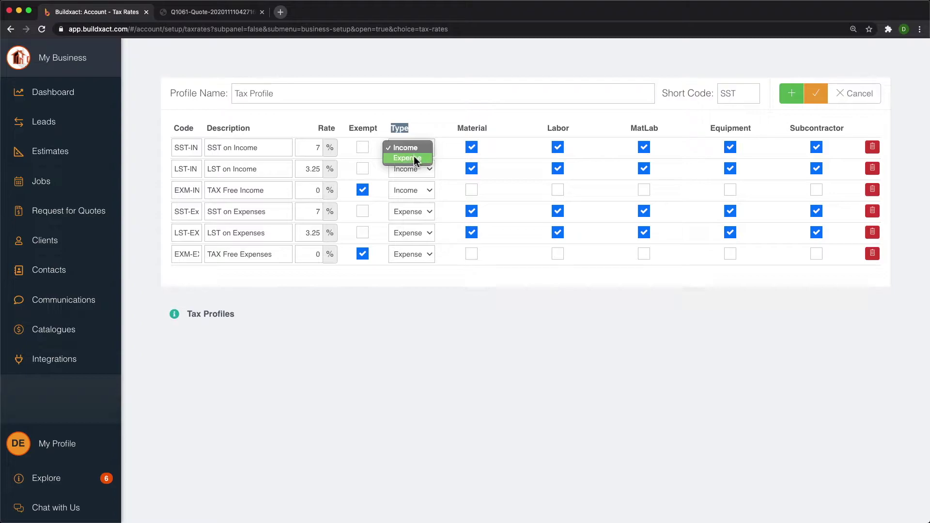
left_click(434, 114)
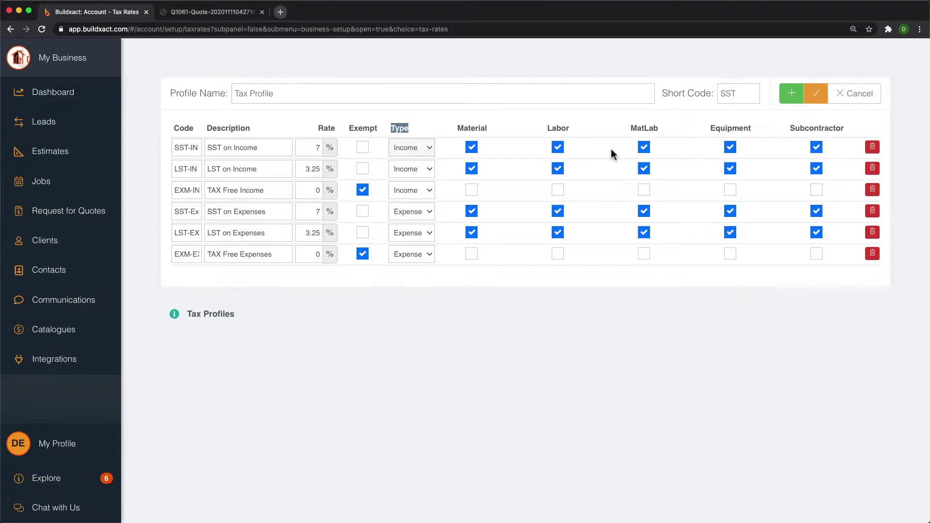
Step: Deselect MatLab for the SST on Income rate and select it again
left_click(645, 150)
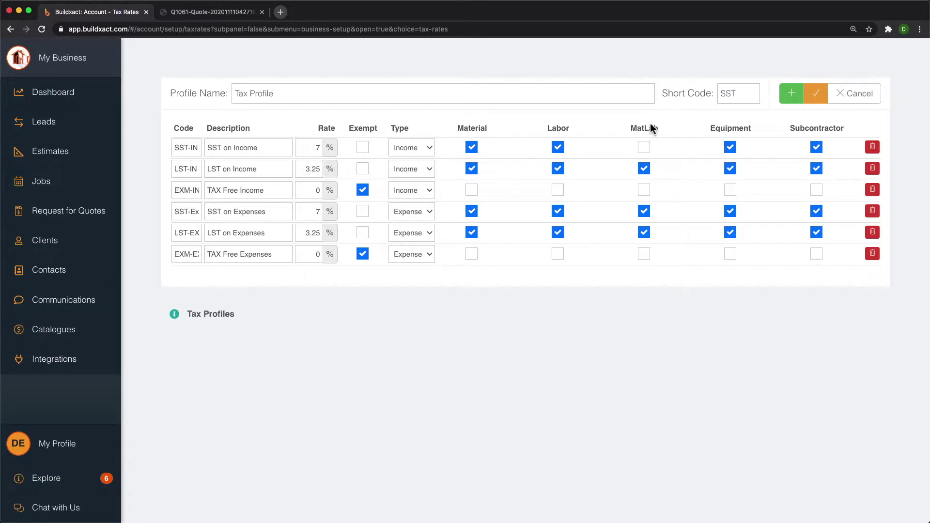
left_click_drag(631, 127, 659, 131)
left_click(649, 147)
Step: Save the tax profile and expand the Tax Profiles help note
left_click(817, 94)
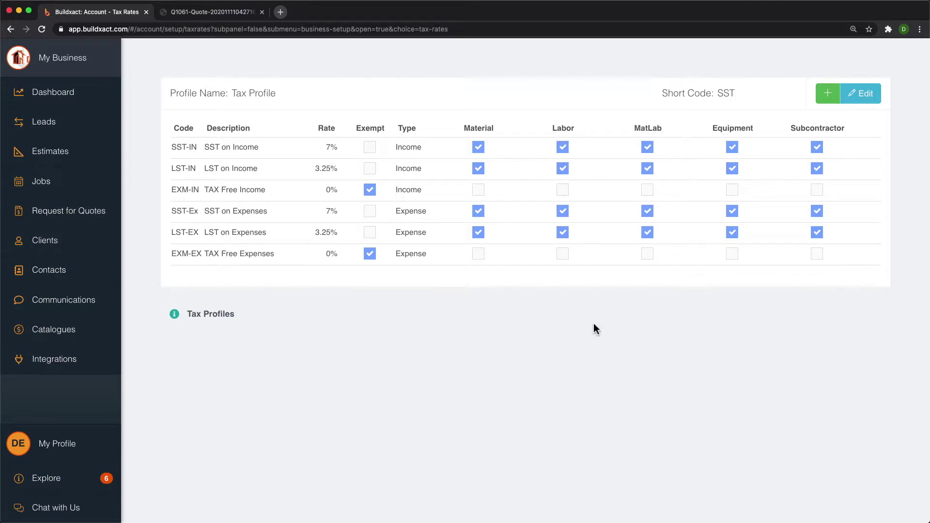
left_click(210, 321)
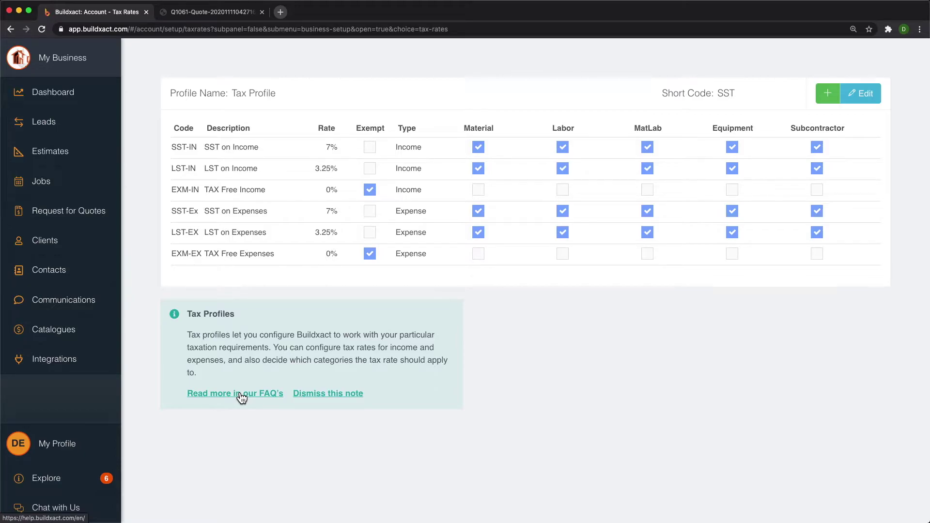
Step: Copy the draft Double Story estimate with the default details and all item groups included
left_click(75, 160)
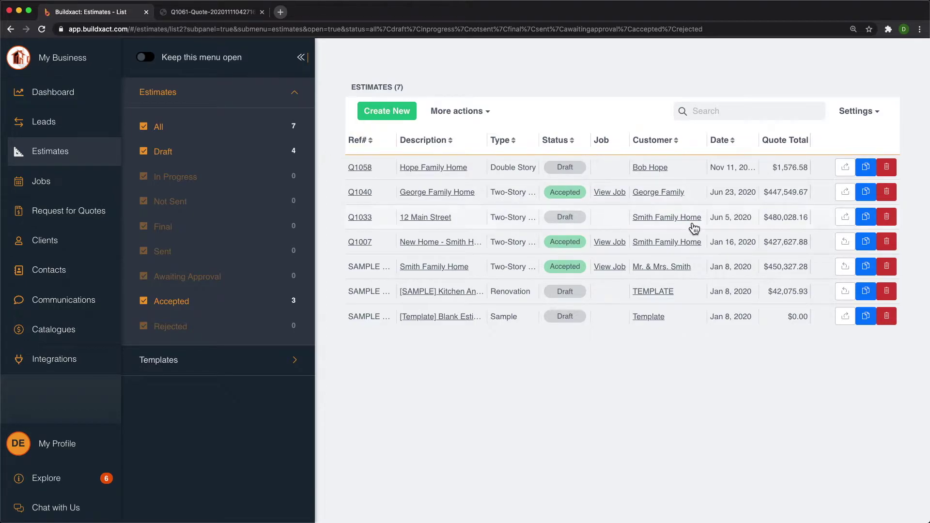
left_click(866, 168)
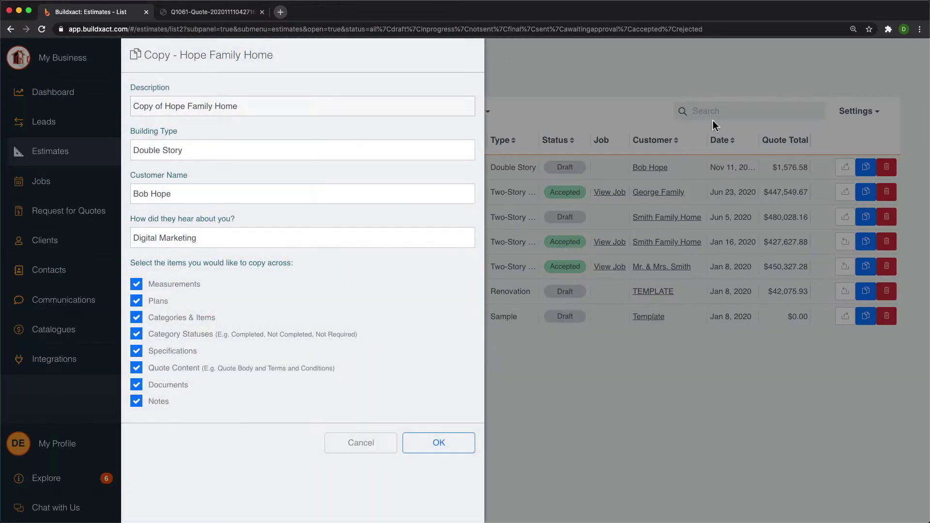
left_click(430, 448)
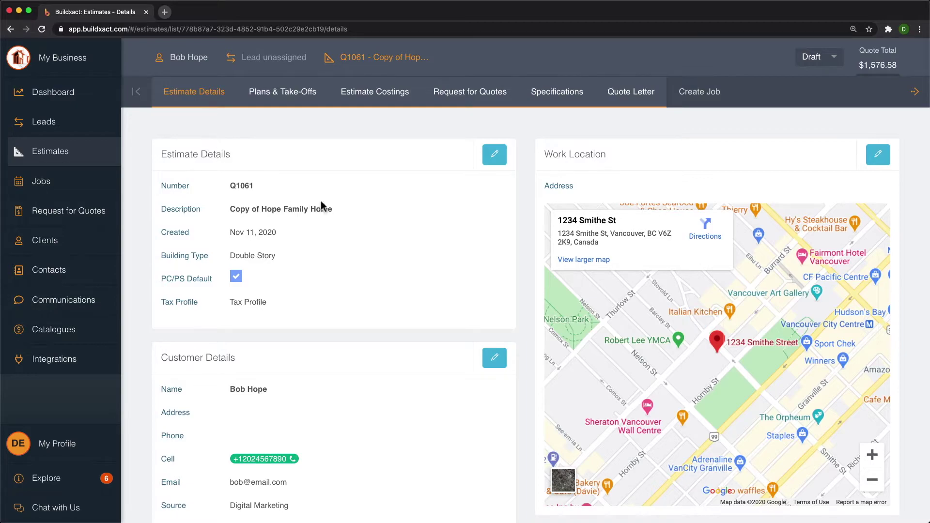
Step: Review the copied estimate's customizable tax profile, accept it and save the estimate details
left_click(495, 155)
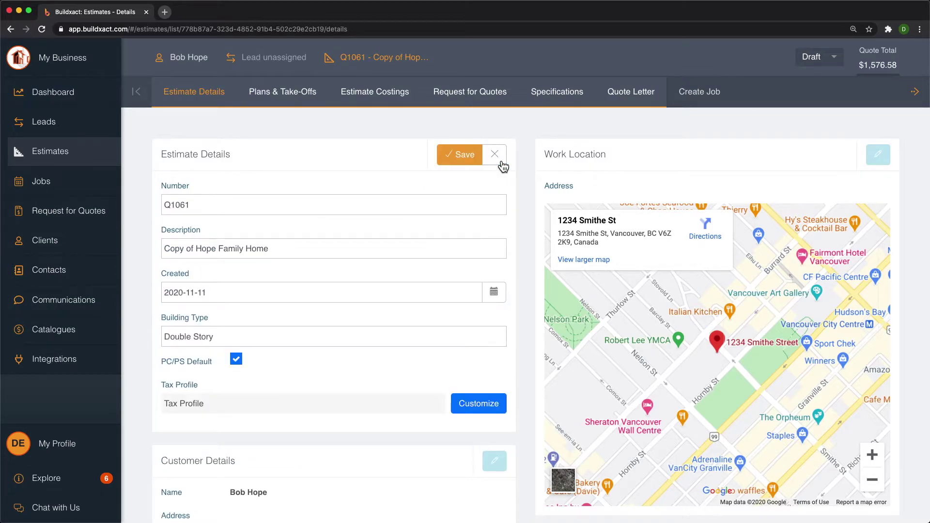
left_click(487, 408)
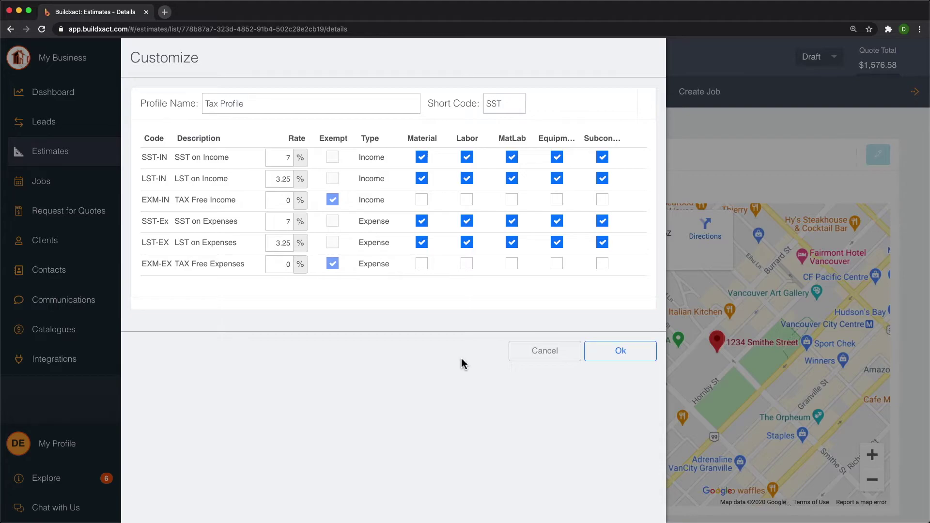
left_click(619, 354)
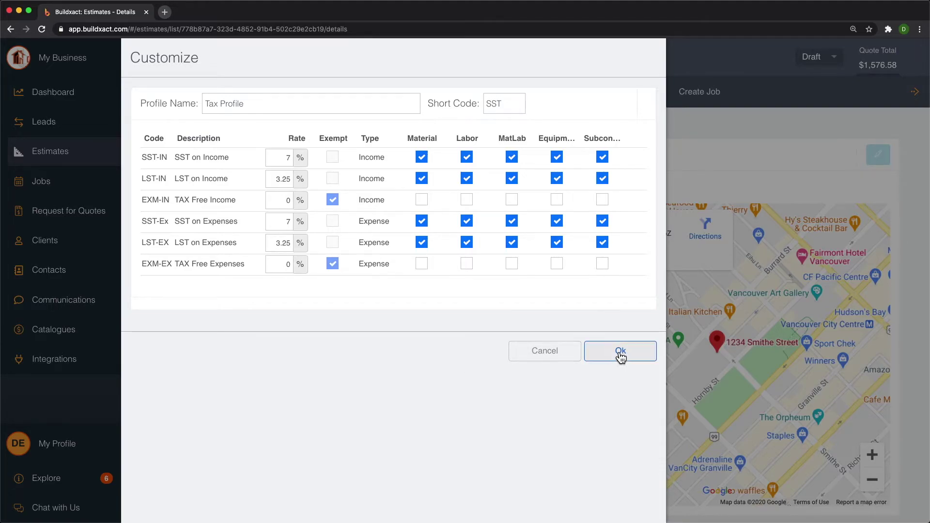
left_click(464, 155)
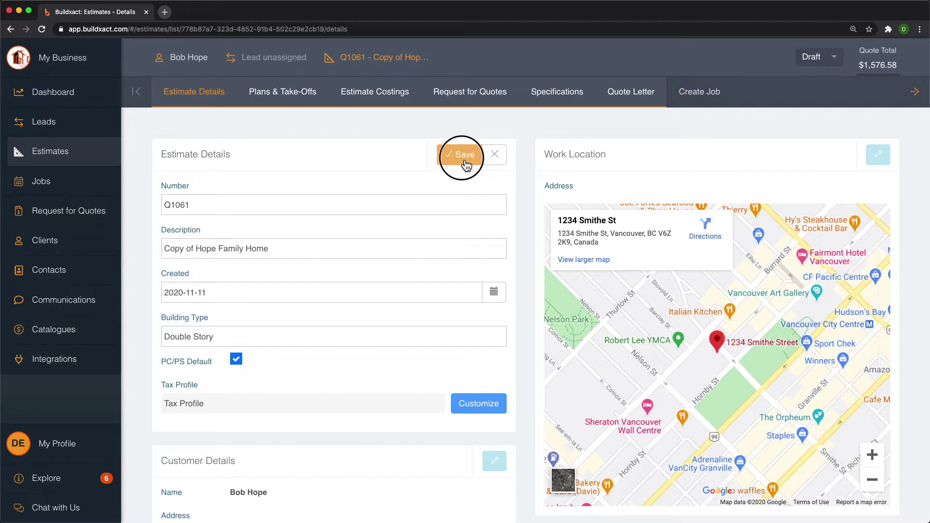
Step: Open the Permit category in the estimate costings for editing and look through the item's type options
left_click(385, 99)
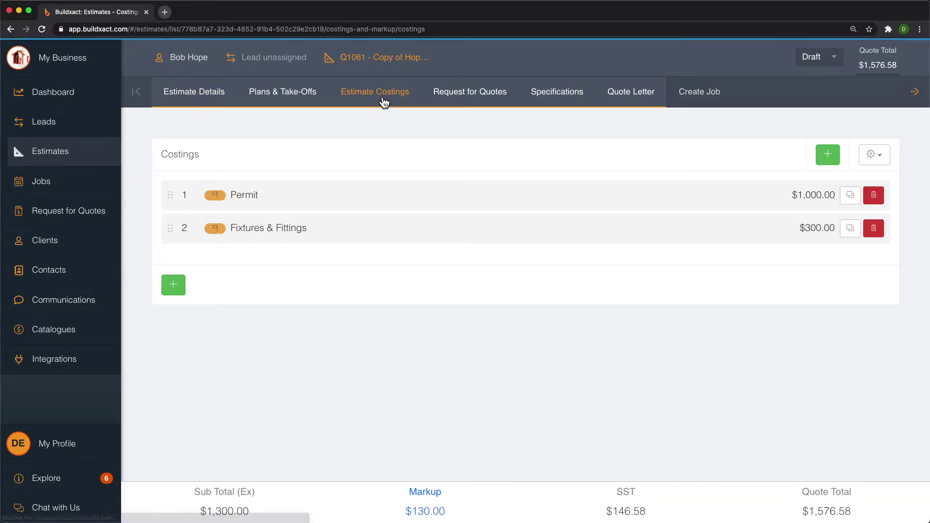
left_click(367, 195)
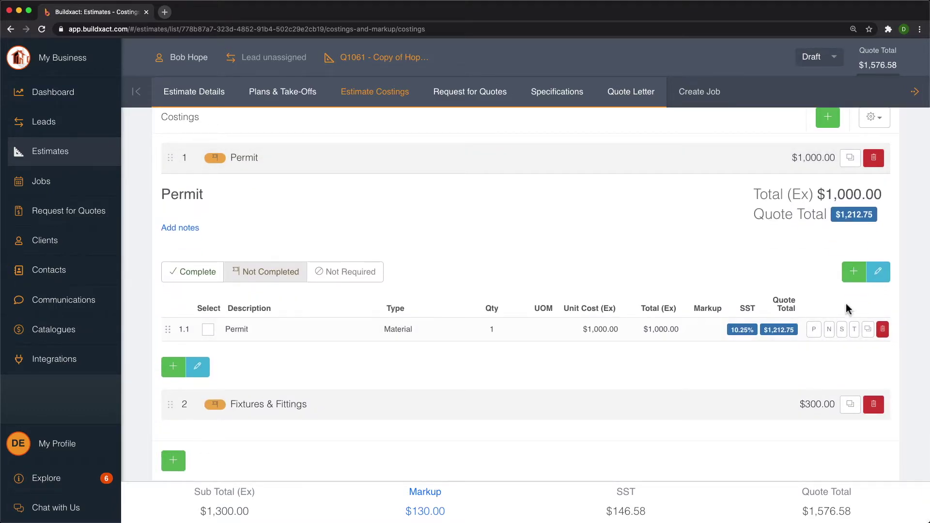
left_click(879, 272)
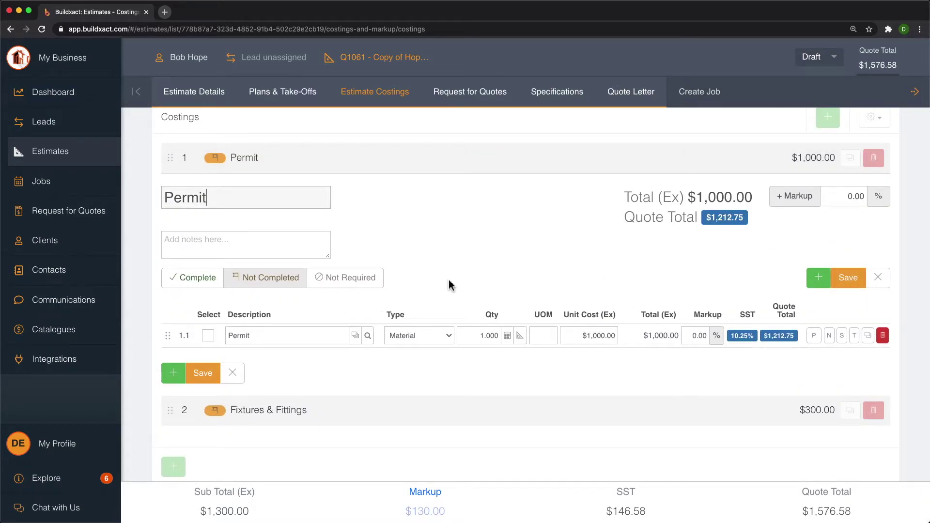
left_click(417, 338)
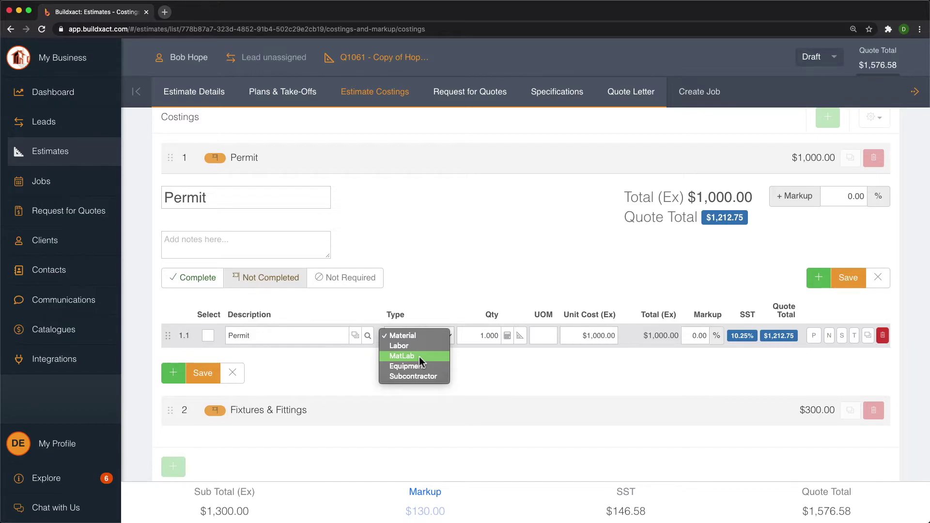
left_click(510, 281)
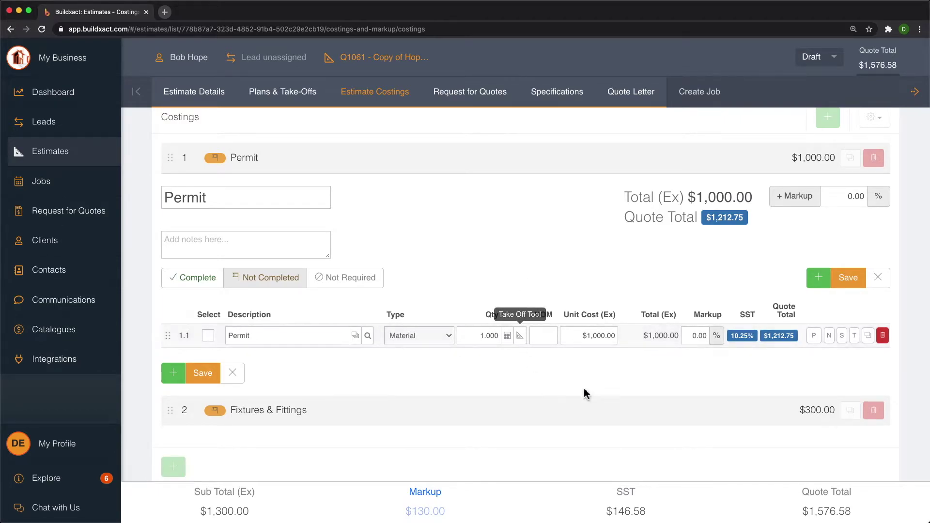
Step: Try the EXM-IN TAX Free Income rate on the Permit item and switch back to the LST-IN and SST-IN rates
left_click(743, 337)
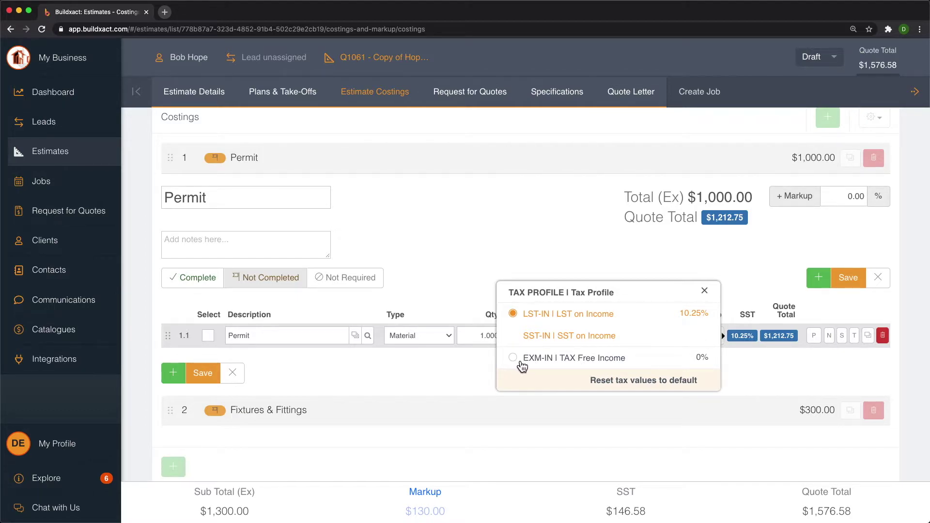
left_click(526, 361)
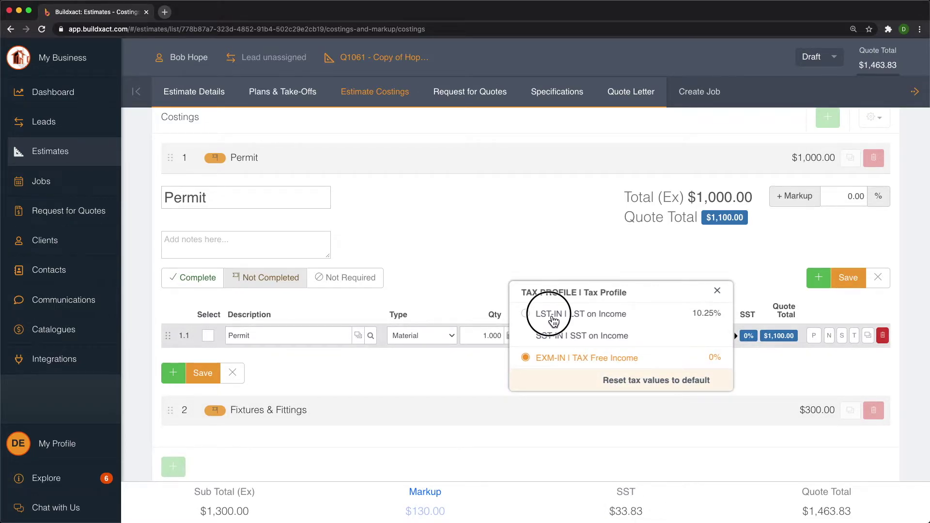
left_click(554, 319)
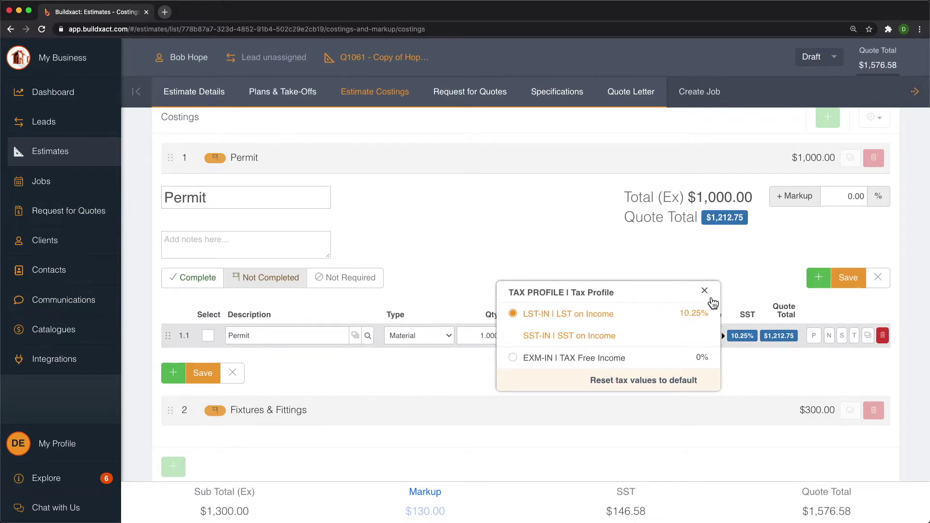
left_click(705, 293)
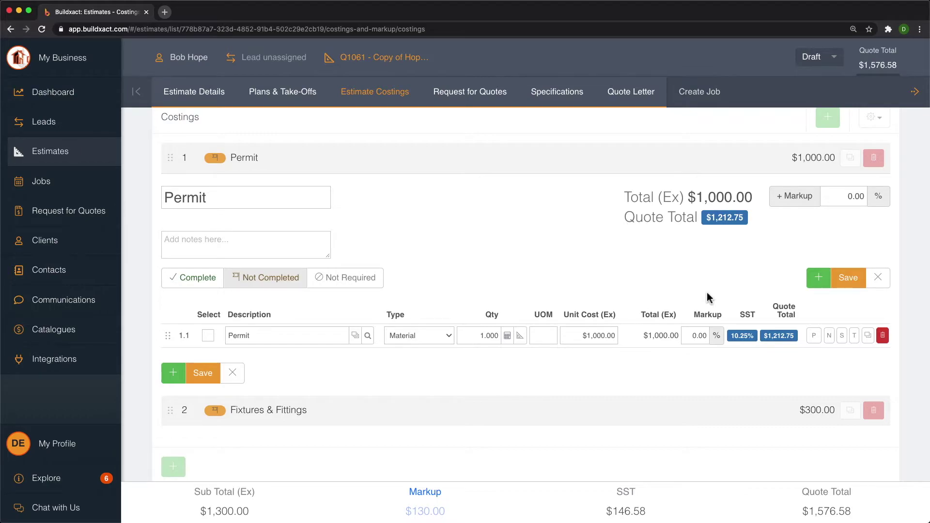
Step: Save the Permit category and show the breakdown of its item's quote total
left_click(861, 285)
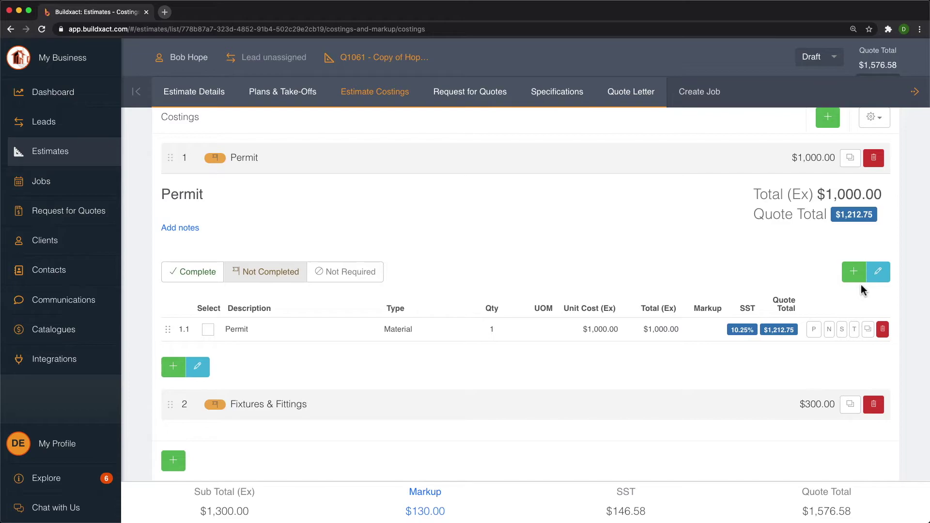
left_click(779, 330)
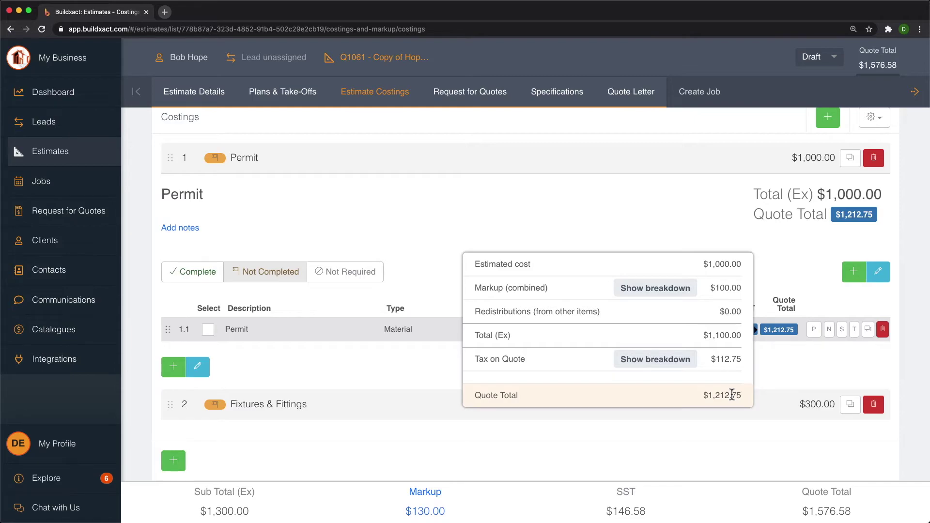
Step: In the Fixtures & Fittings category, mark the Toilet item as an allowance with its markup redistributed within the category
left_click(772, 405)
scroll(773, 406, "down", 2)
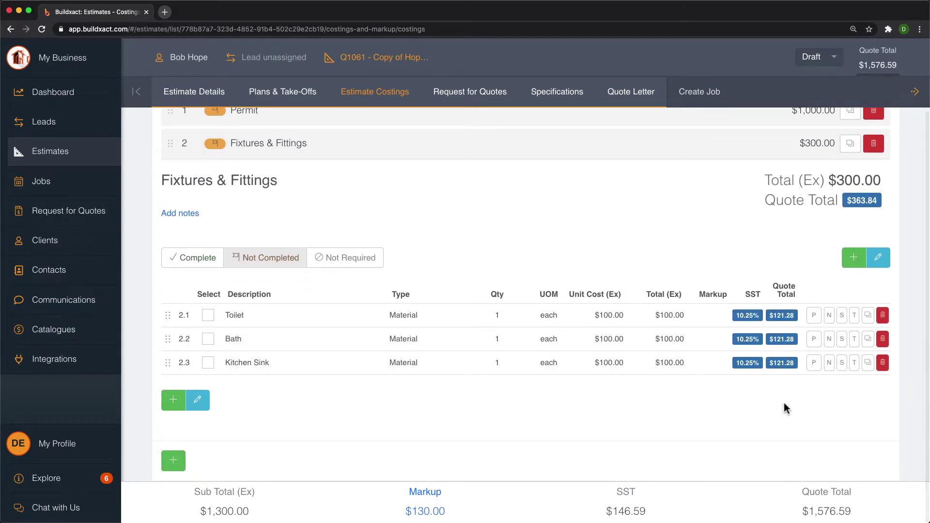
left_click(818, 316)
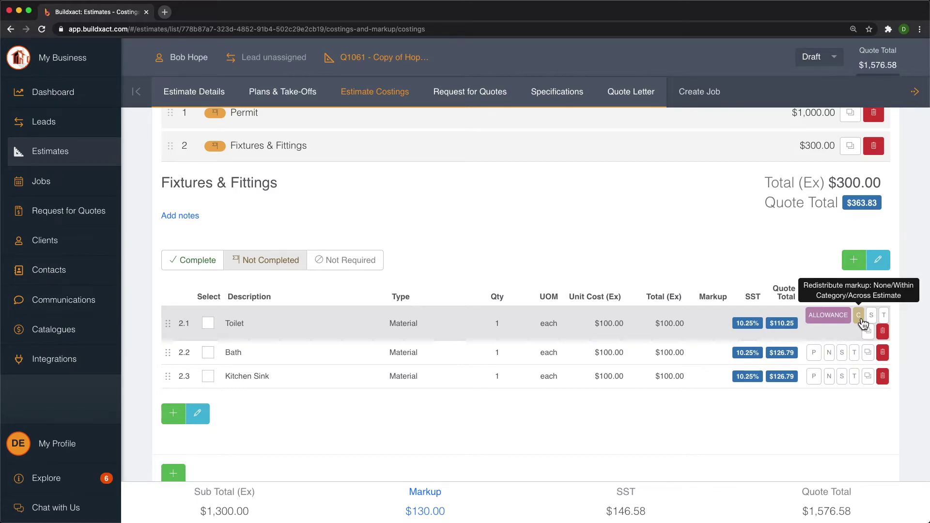
Step: View the Bath item's quote total breakdown, including the redistributions from other items
left_click(786, 357)
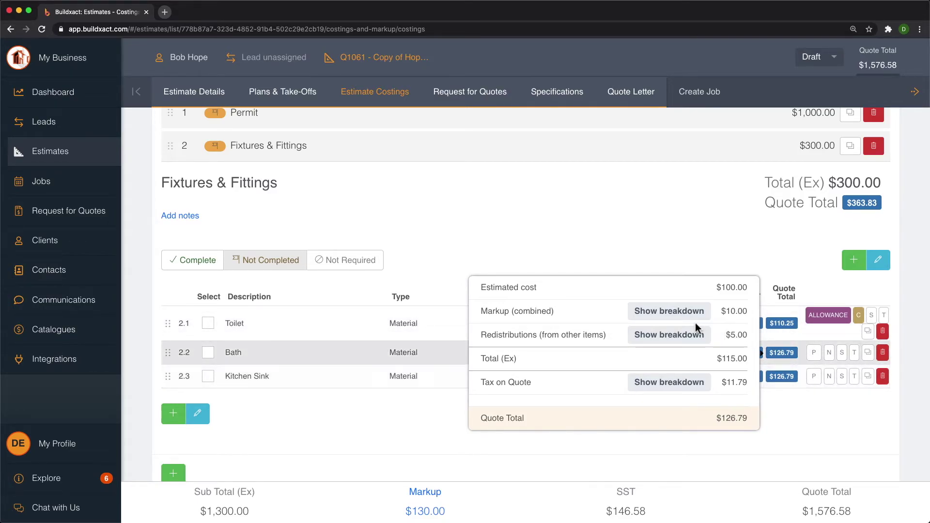
left_click(660, 341)
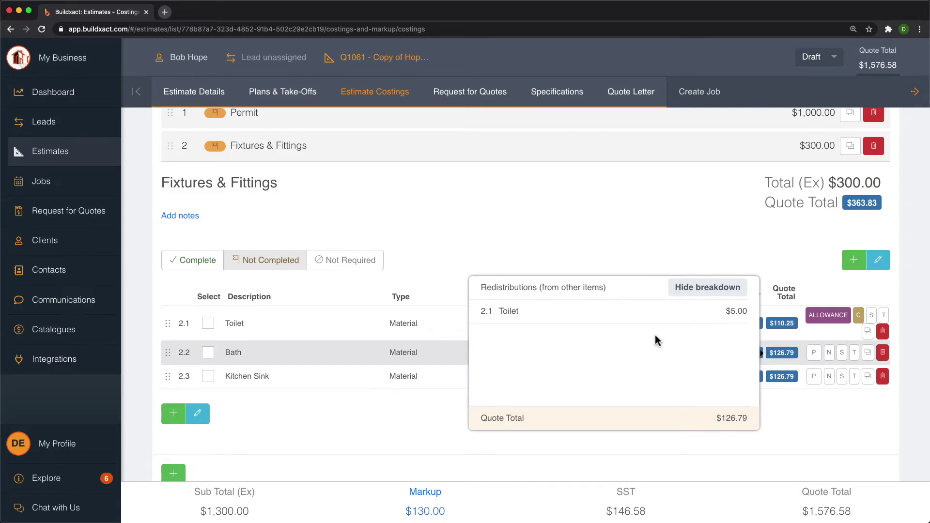
Step: Redistribute the Toilet item's markup across the estimate and view the Bath item's quote total breakdown
left_click(701, 289)
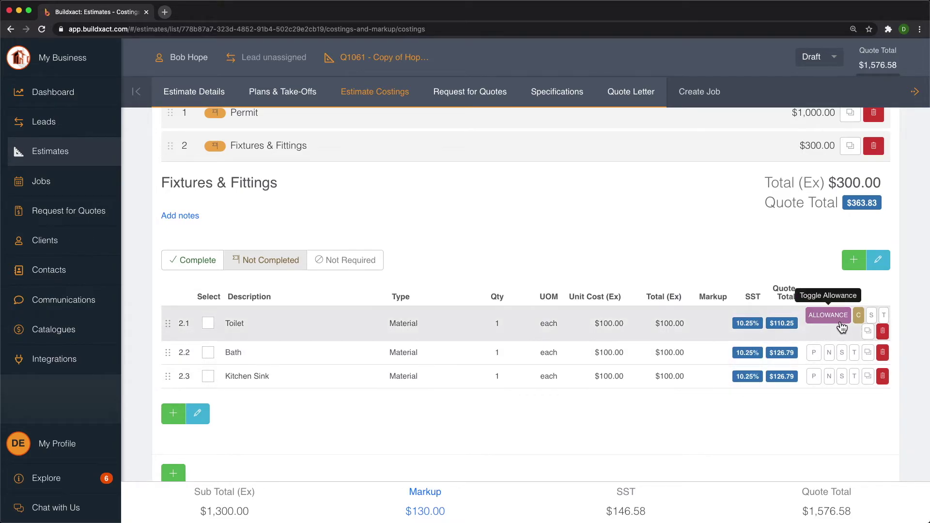
left_click(860, 321)
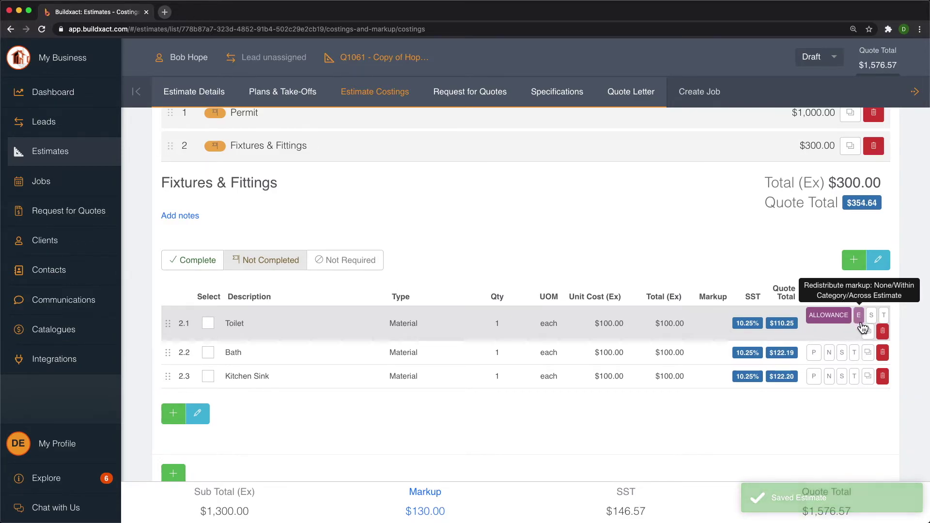
left_click(788, 357)
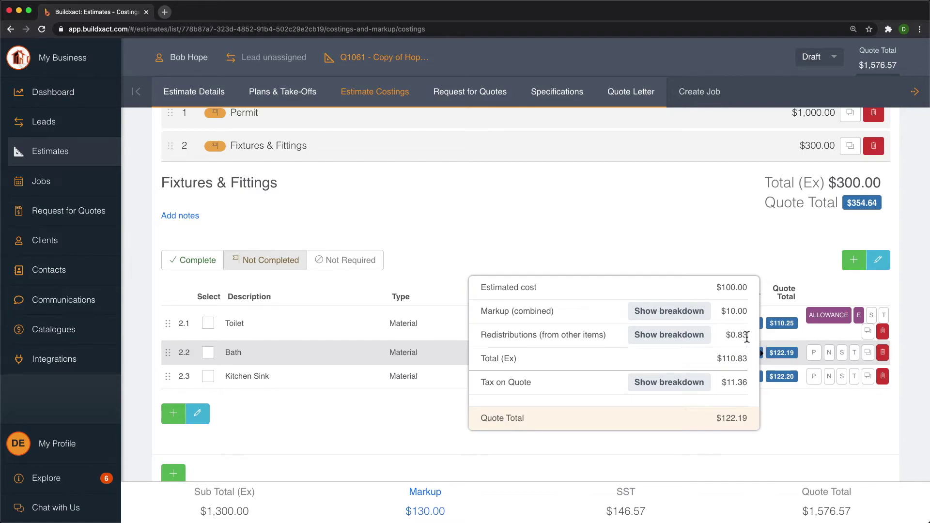
scroll(747, 338, "up", 1)
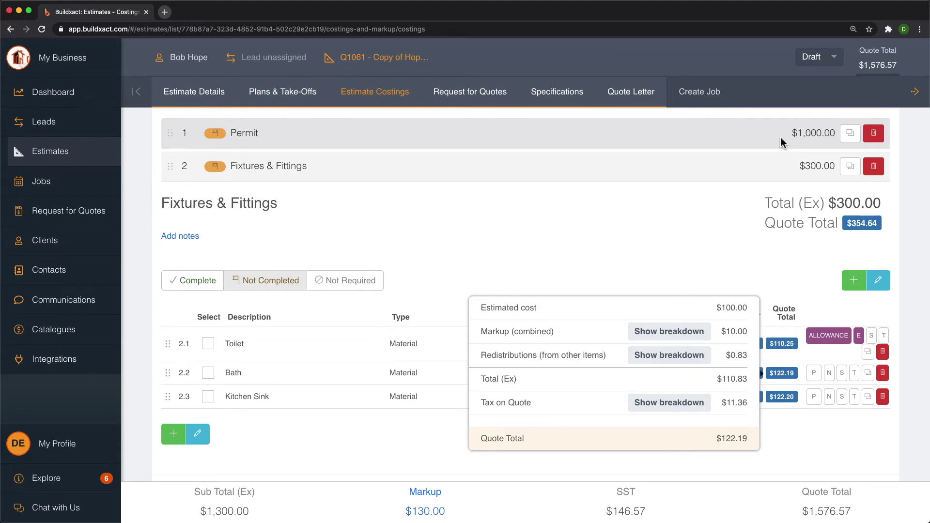
Step: Set the Toilet item's markup redistribution to None and view its quote total breakdown
left_click(864, 338)
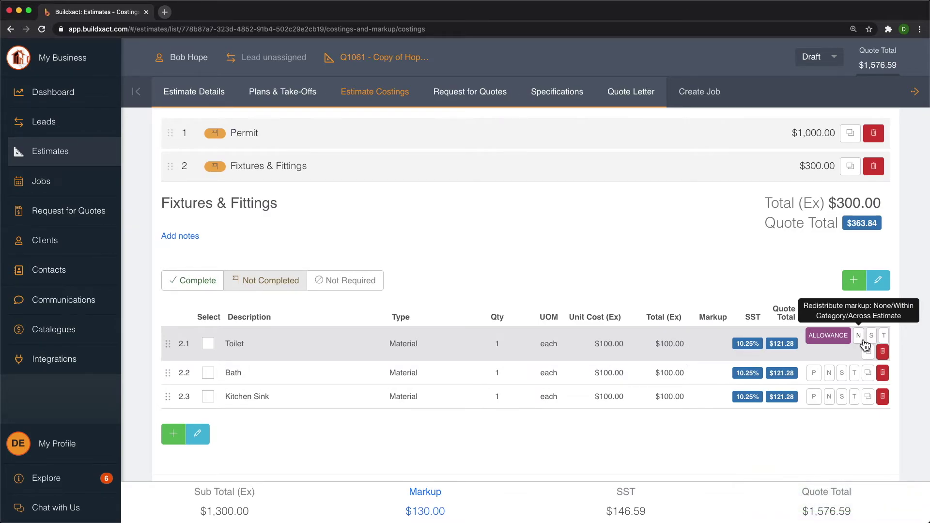
left_click(778, 348)
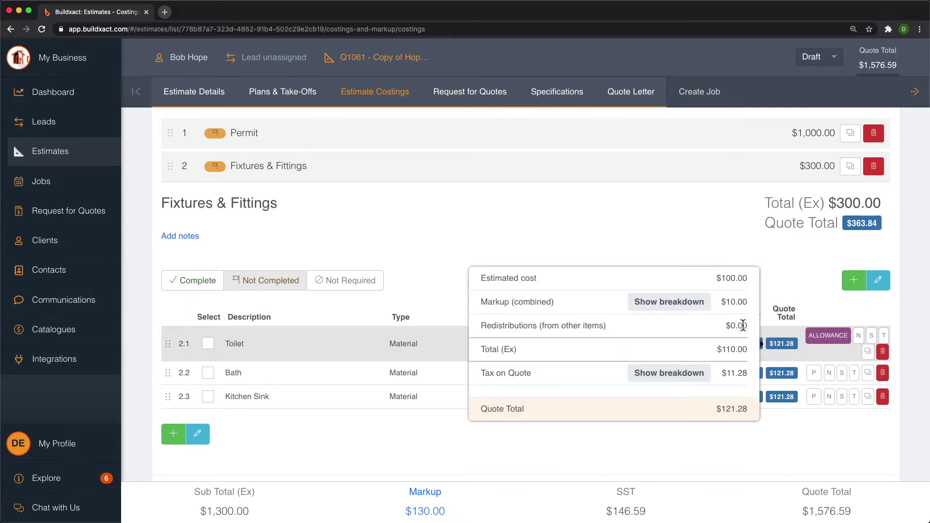
left_click(861, 443)
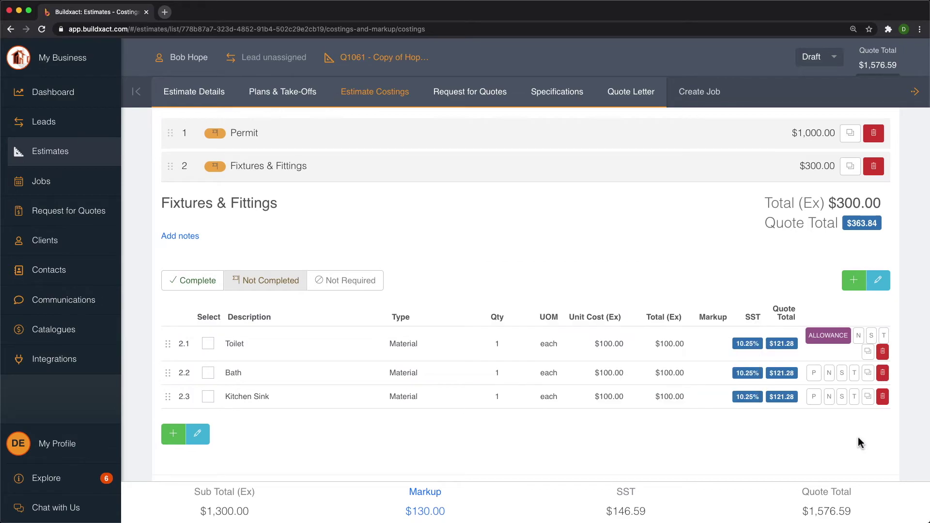
Step: Mark the Bath and Kitchen Sink items as allowances with their markup redistributed within the category
left_click(815, 373)
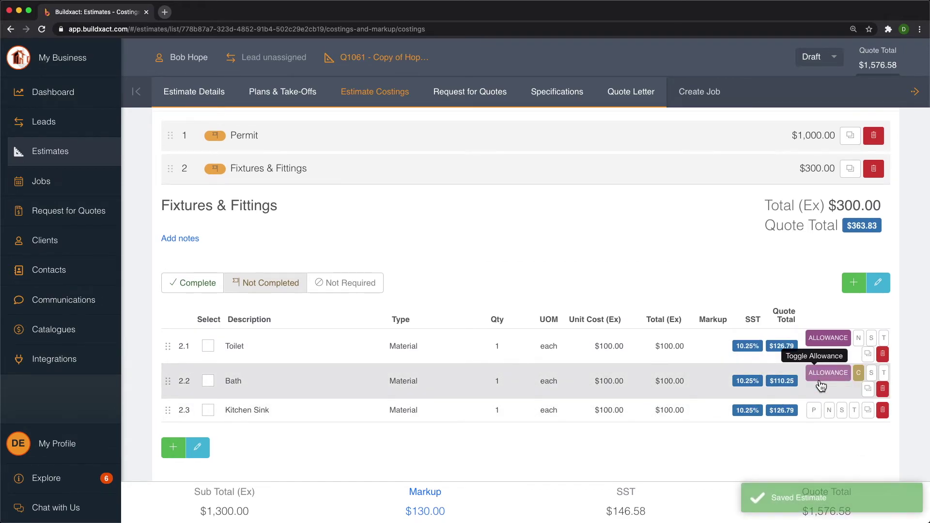
left_click(821, 411)
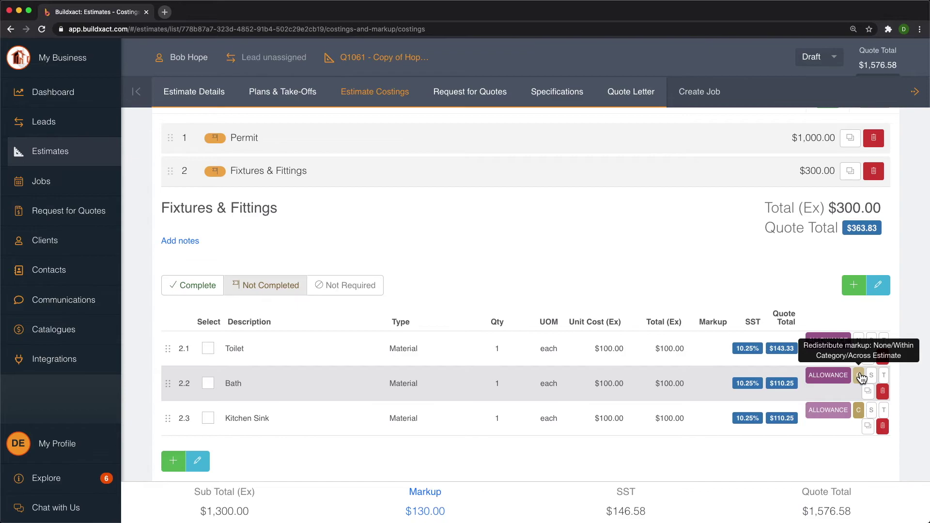
Step: Try other markup redistribution settings on Toilet and Kitchen Sink, and restore None for Toilet and Within Category for Kitchen Sink
left_click(861, 340)
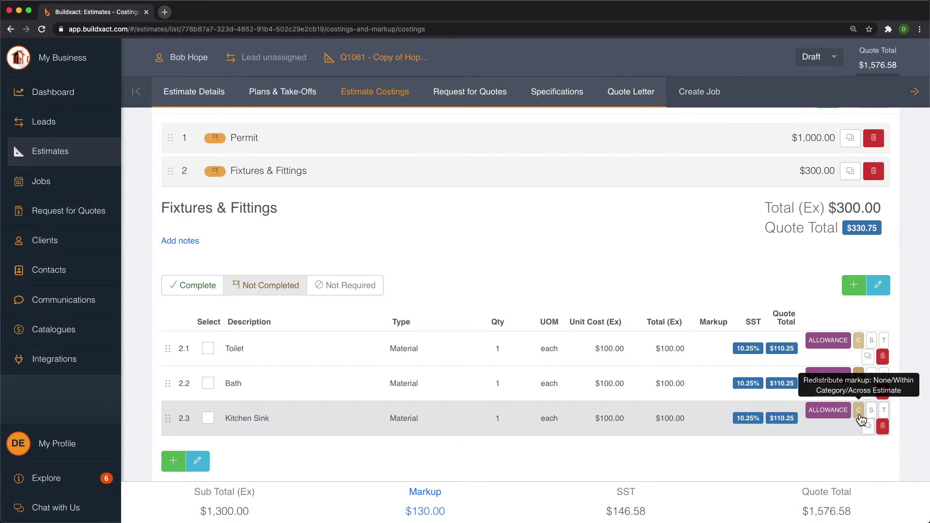
left_click(860, 418)
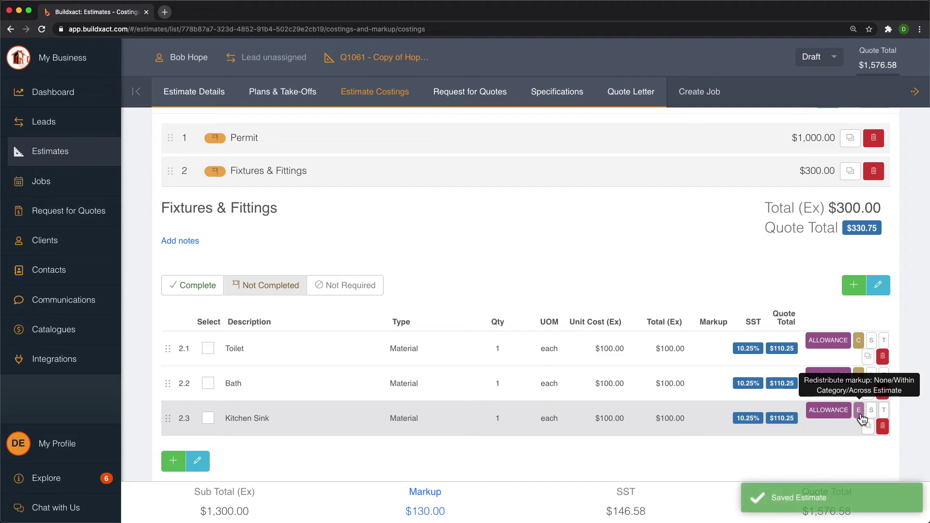
left_click(860, 418)
left_click(860, 415)
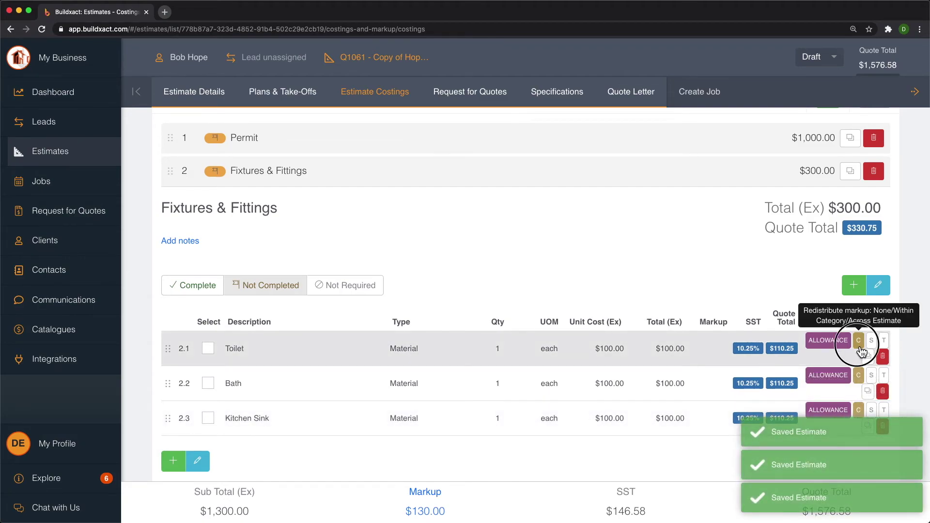
left_click(860, 344)
left_click(861, 346)
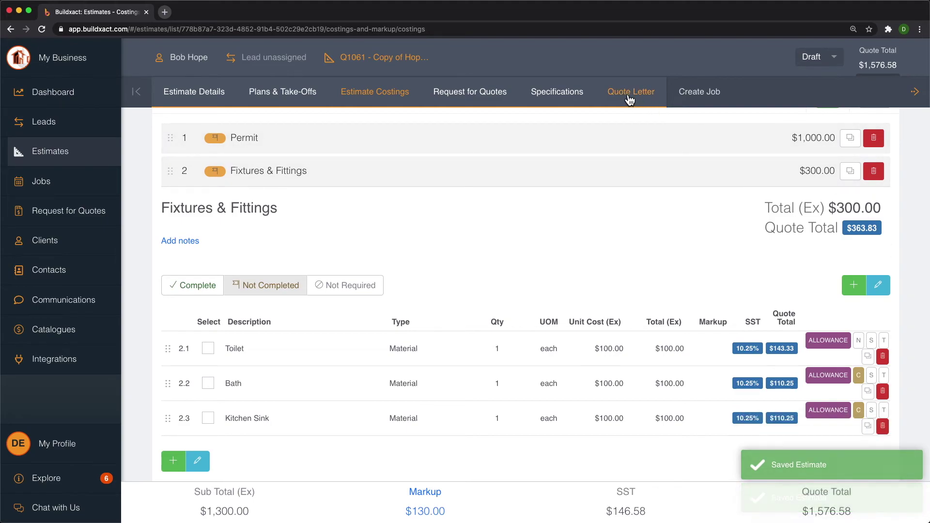
Step: In the quote letter's print options, include quoted items for each category and show the markup percentage on the allowances list
left_click(629, 100)
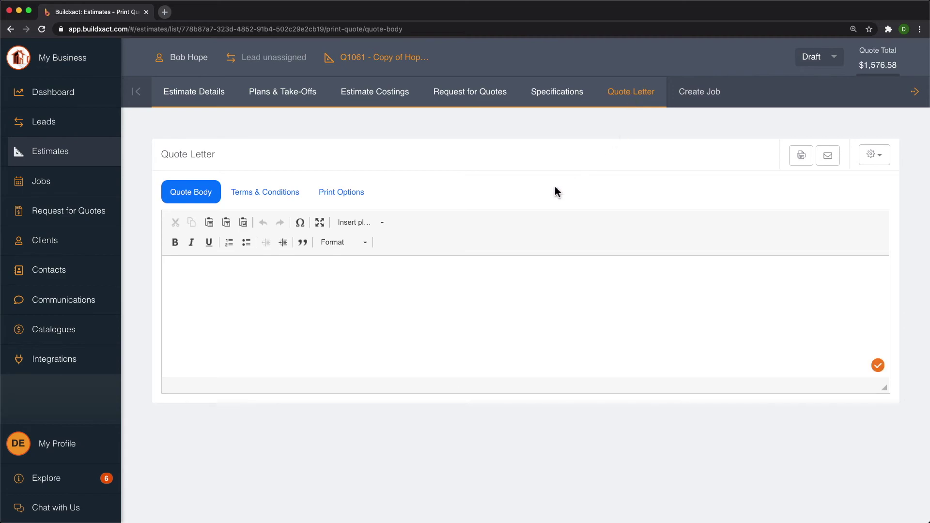
left_click(348, 199)
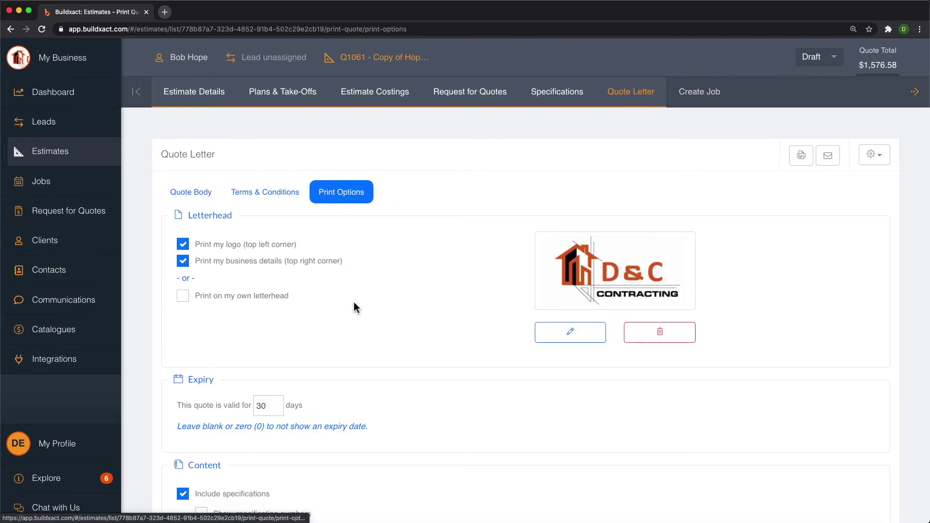
scroll(354, 306, "down", 6)
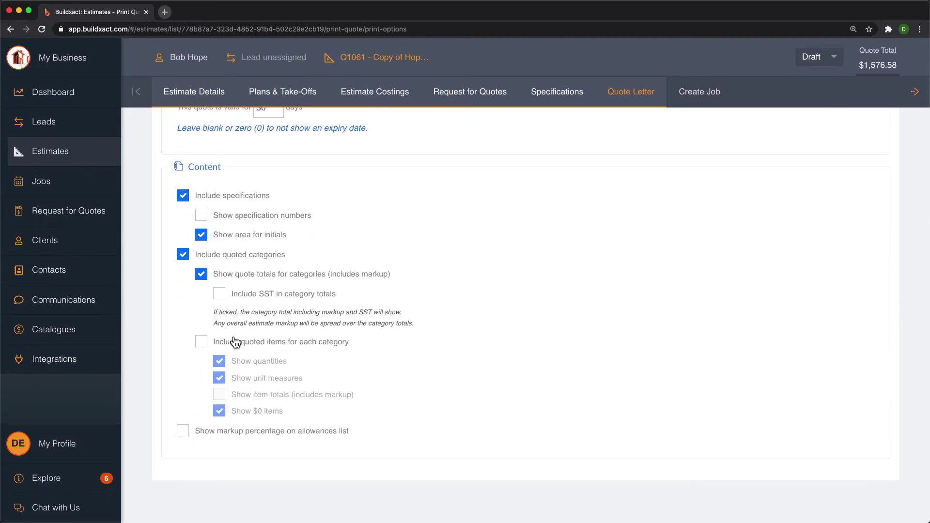
left_click(202, 343)
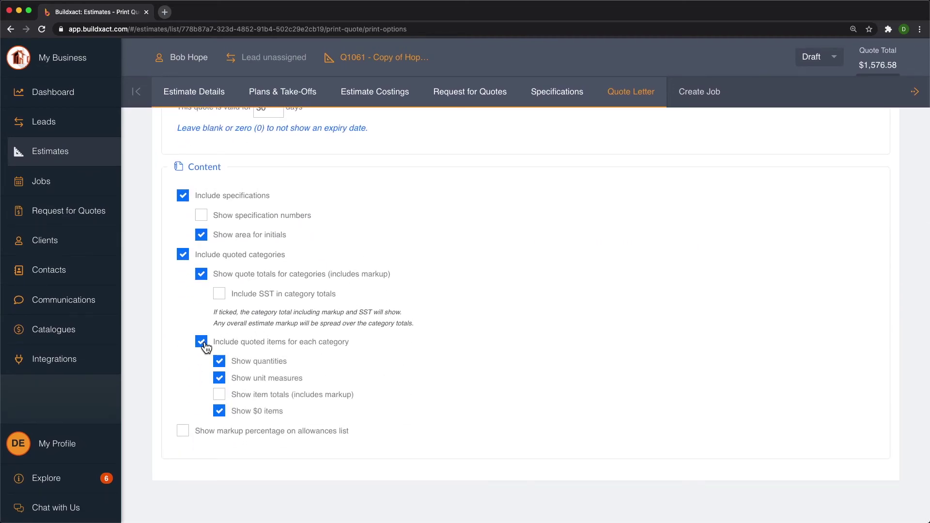
left_click(213, 432)
Step: For the printed quoted items, show item totals and hide quantities, unit measures and $0 items
left_click(231, 412)
left_click(250, 382)
left_click(255, 394)
left_click(260, 361)
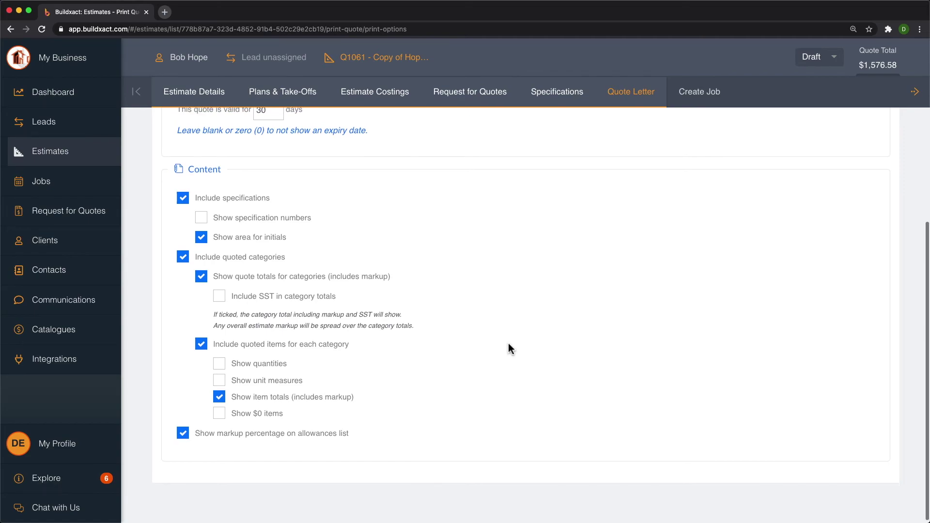
Step: Generate the customer quote in PDF format and open it
scroll(509, 349, "up", 6)
scroll(690, 270, "down", 4)
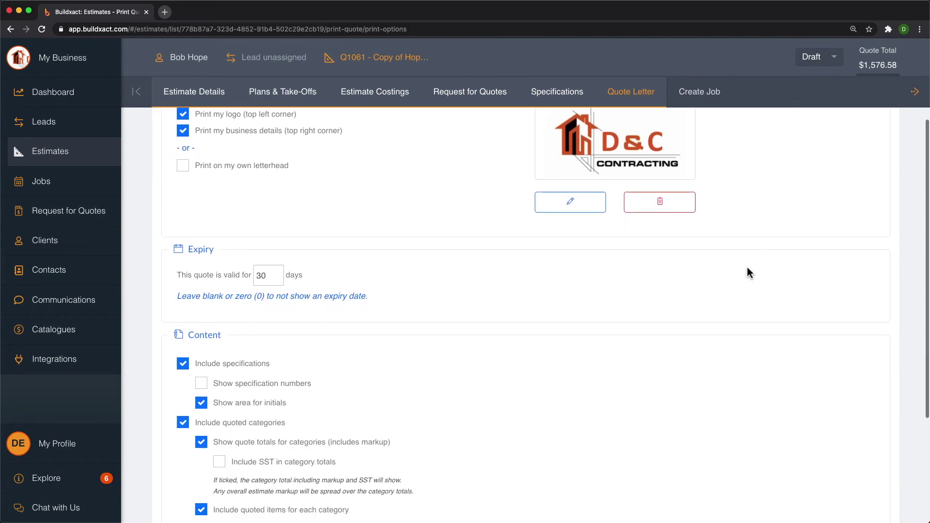
scroll(751, 273, "up", 4)
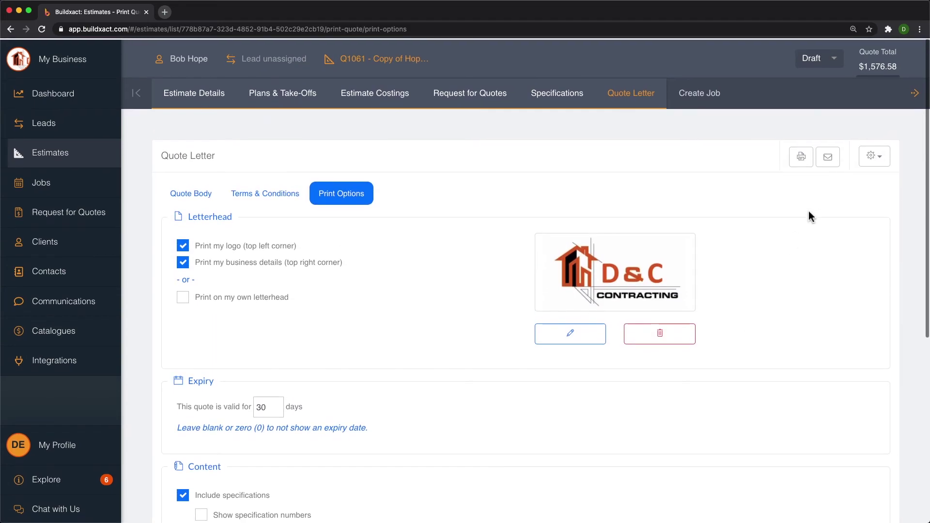
left_click(802, 156)
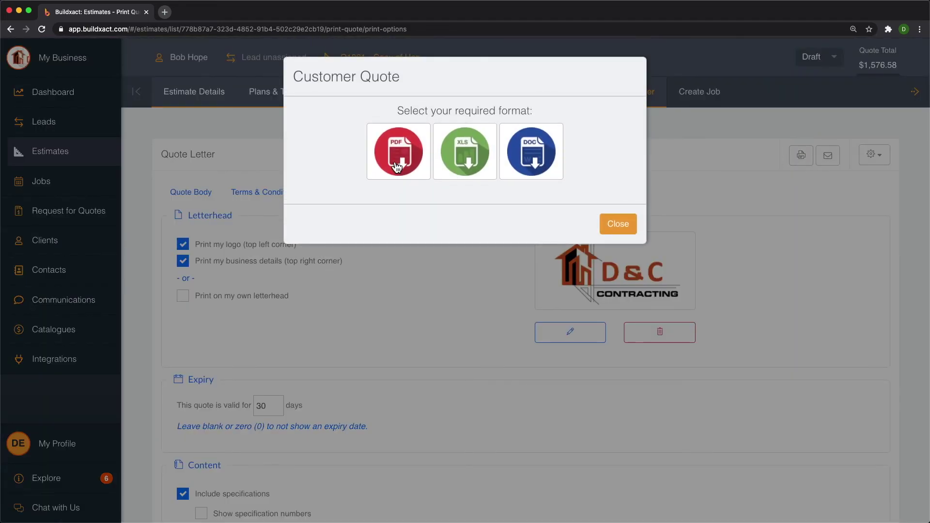
left_click(391, 155)
left_click(397, 191)
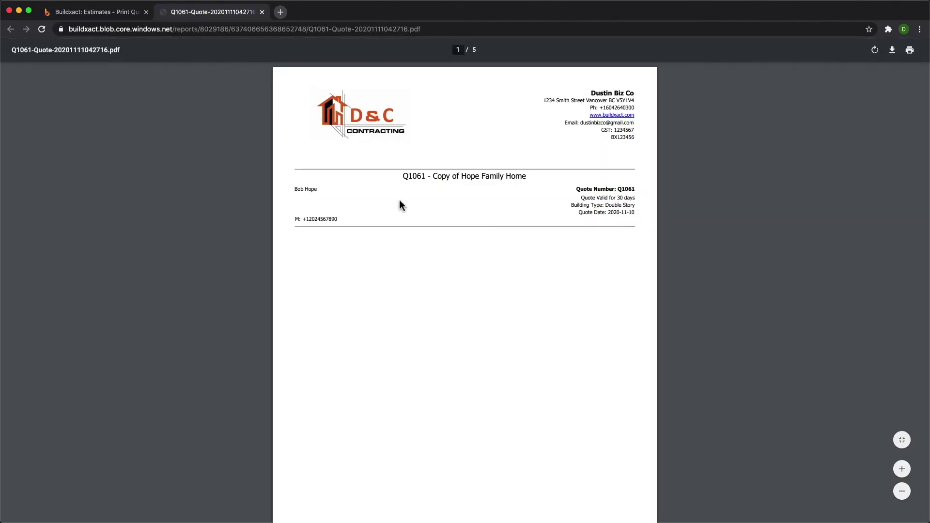
Step: Review the Allowances page of the quote PDF, including the markup percentage noted under each item
scroll(416, 246, "down", 5)
scroll(417, 248, "down", 13)
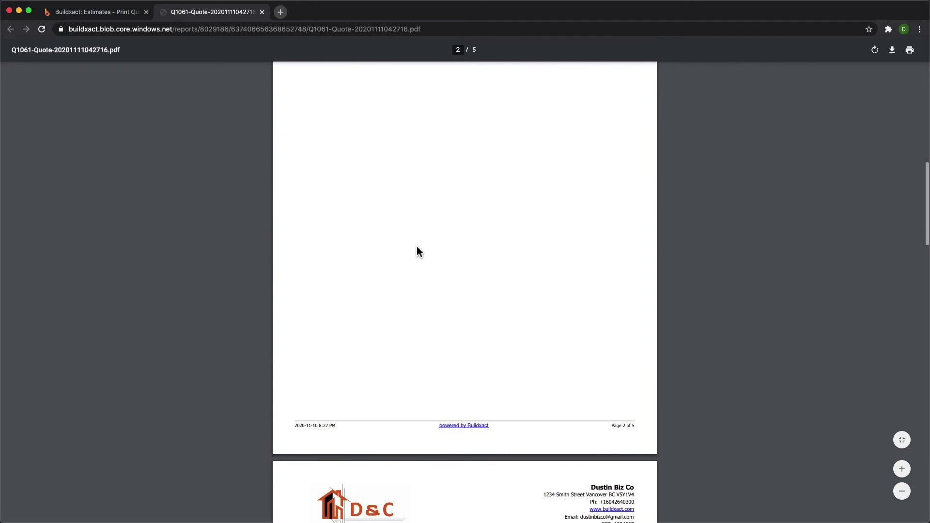
scroll(417, 248, "down", 5)
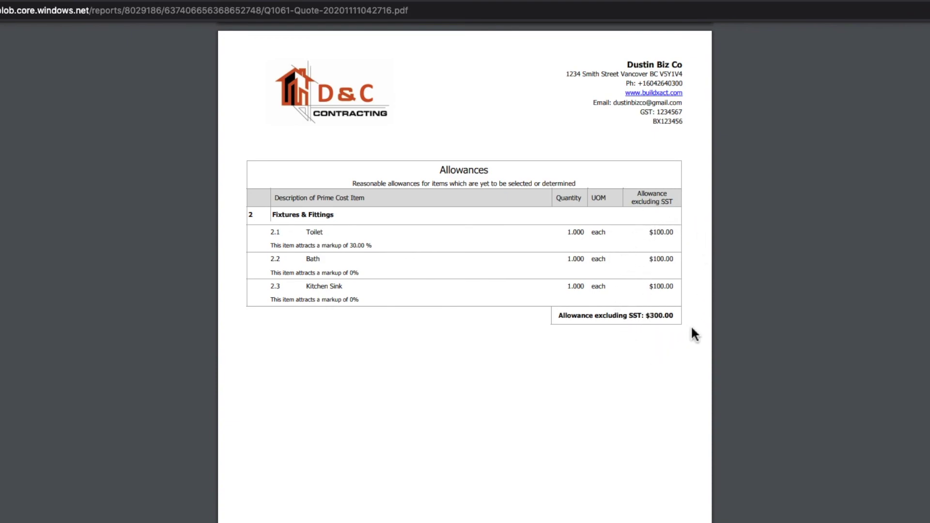
Step: Examine the Quoted Items table in the quote PDF, highlighting the Kitchen Sink and Toilet totals
scroll(695, 335, "down", 10)
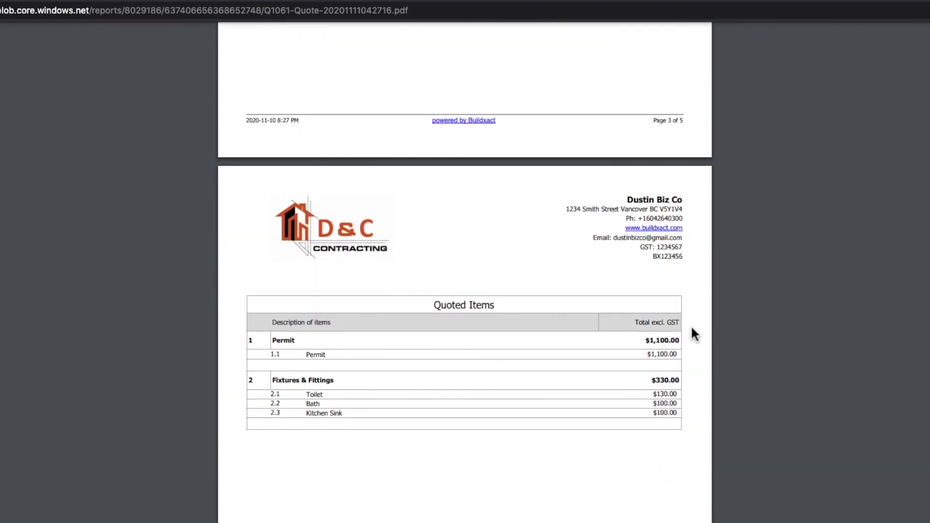
scroll(689, 434, "down", 1)
left_click_drag(654, 390, 678, 391)
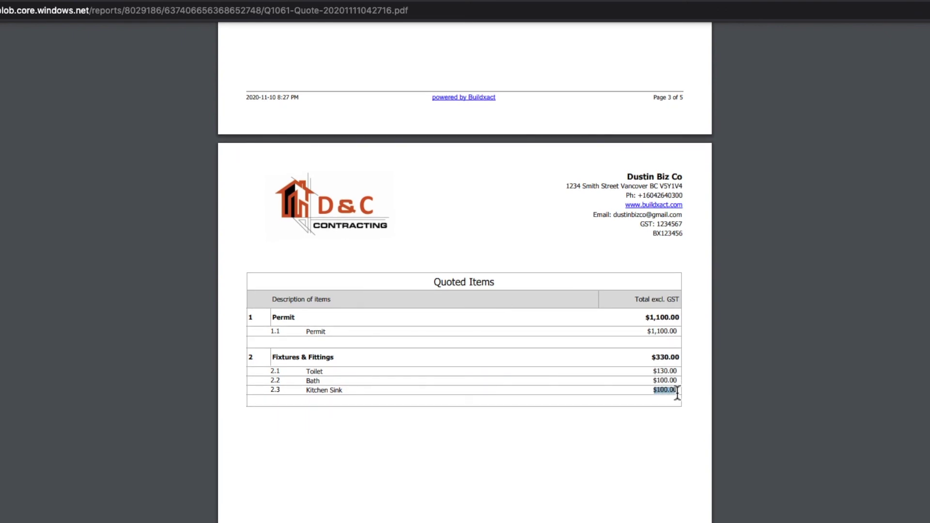
left_click_drag(659, 371, 678, 372)
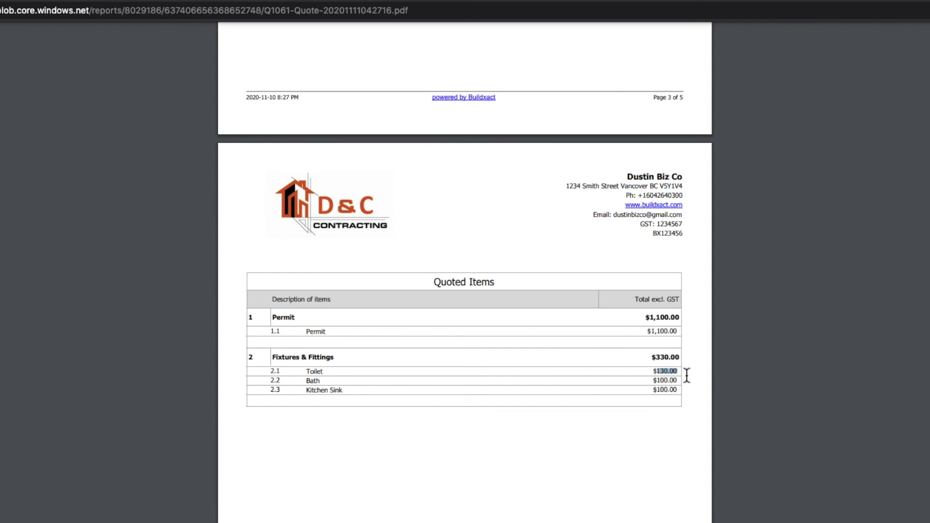